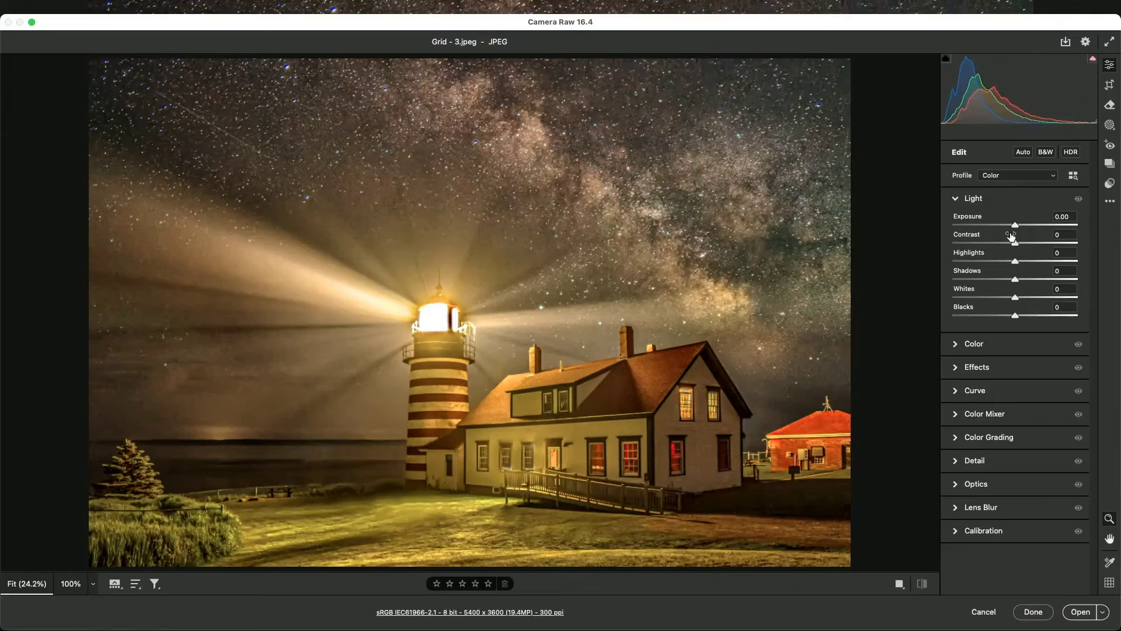
Set Exposure to -1.25 and Whites to +45, then compare before and after side by side
drag(1016, 226, 1000, 232)
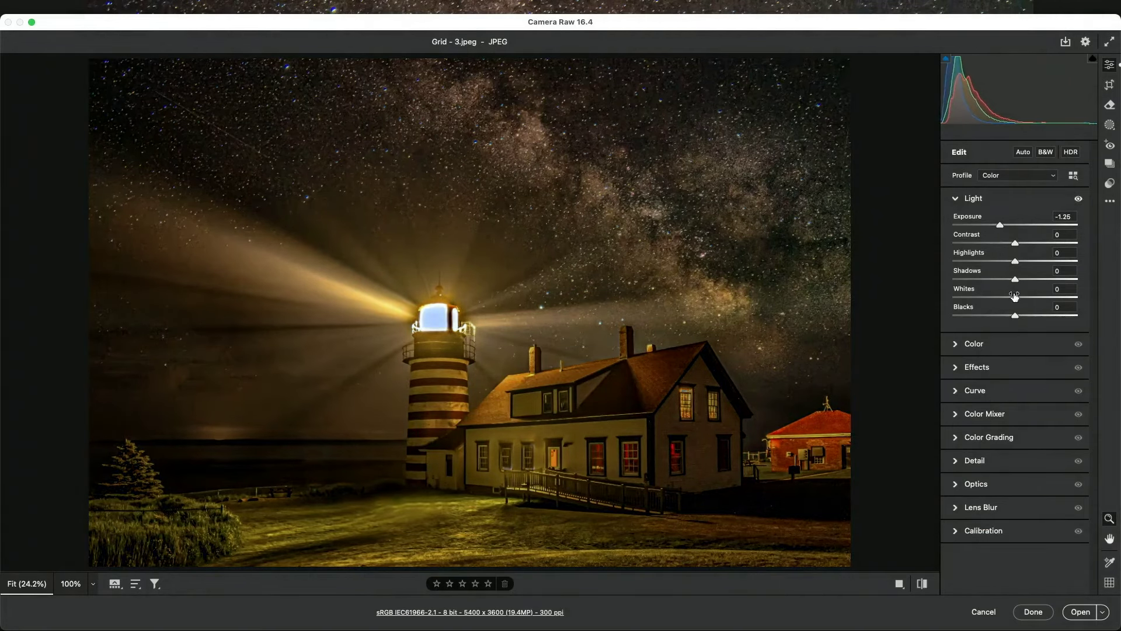
drag(1015, 297, 1043, 299)
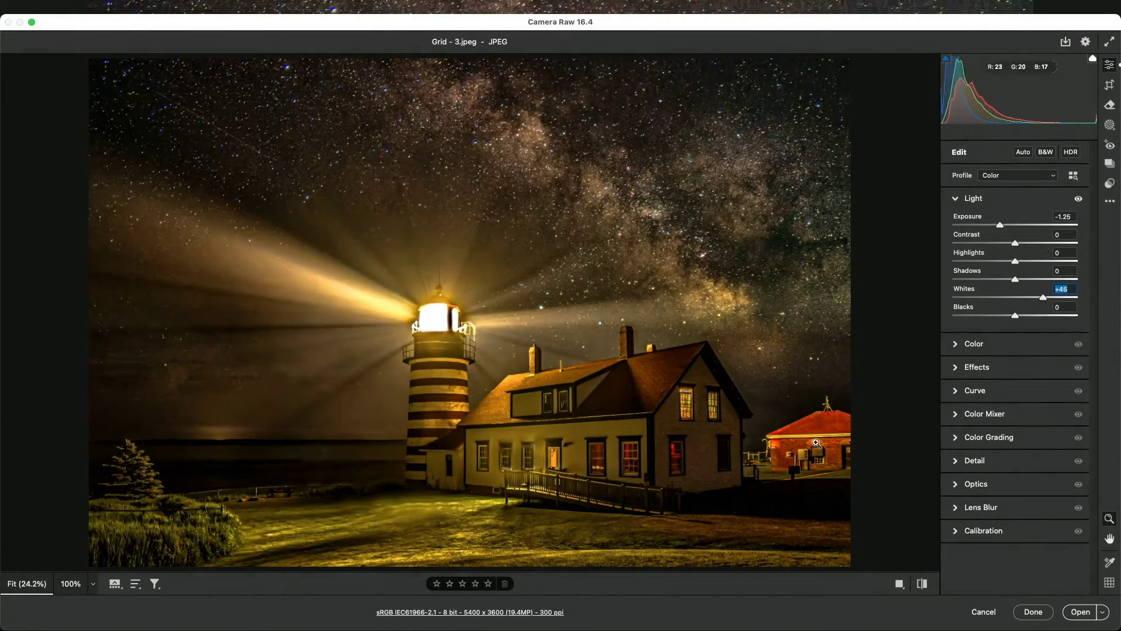
click(900, 583)
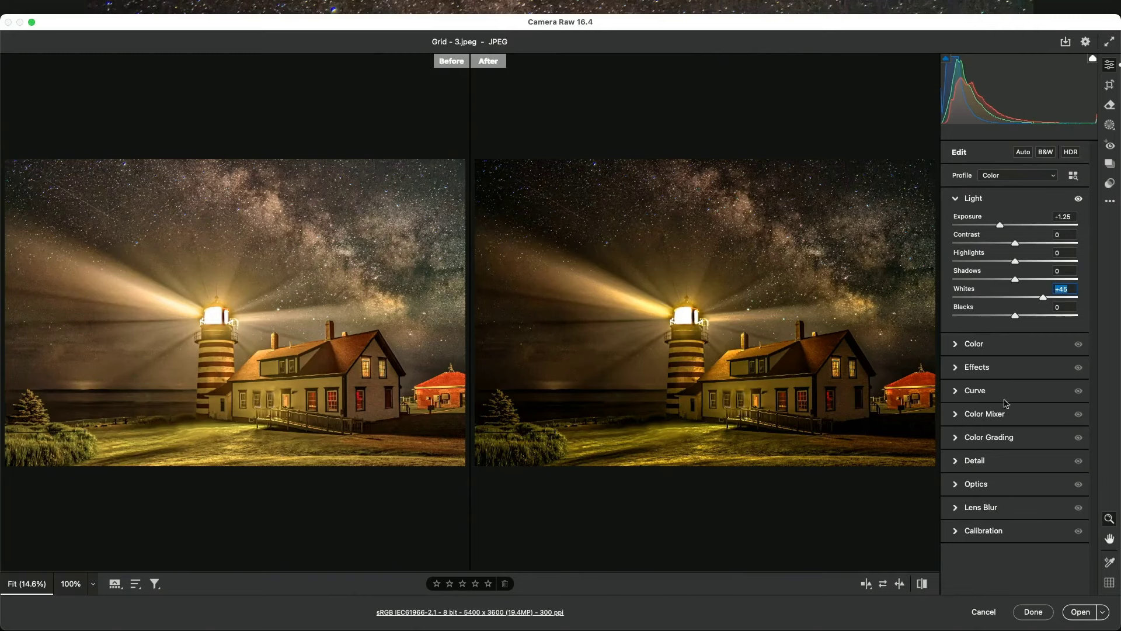
Cool the photo to Temperature -18 in the Color panel, and reopen the Light and Effects panels
click(993, 346)
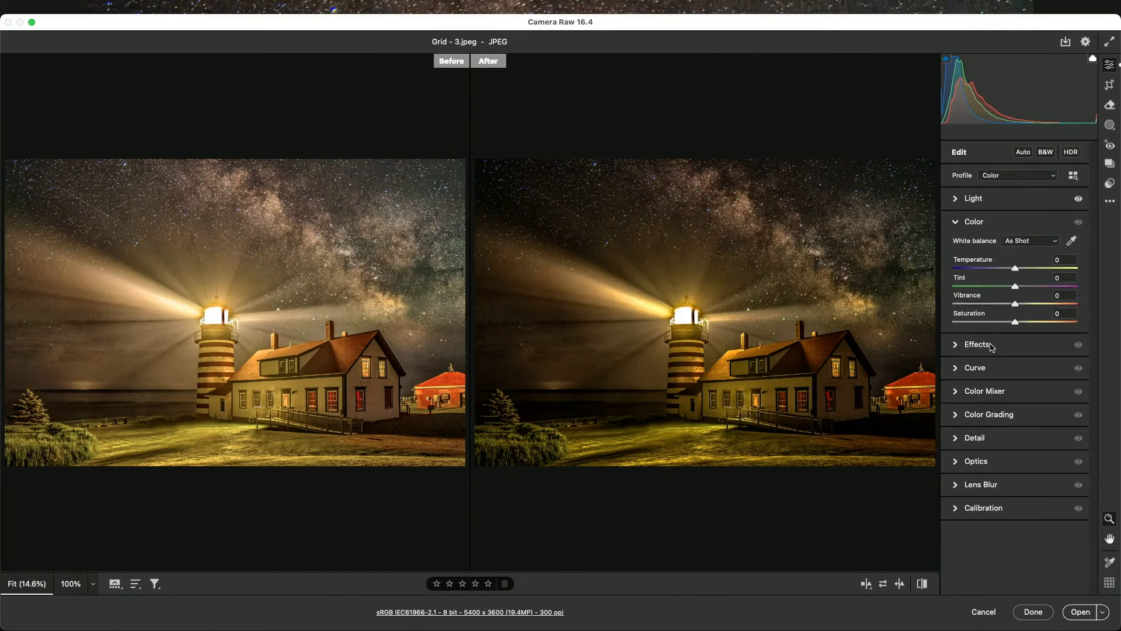
drag(1012, 269, 1001, 270)
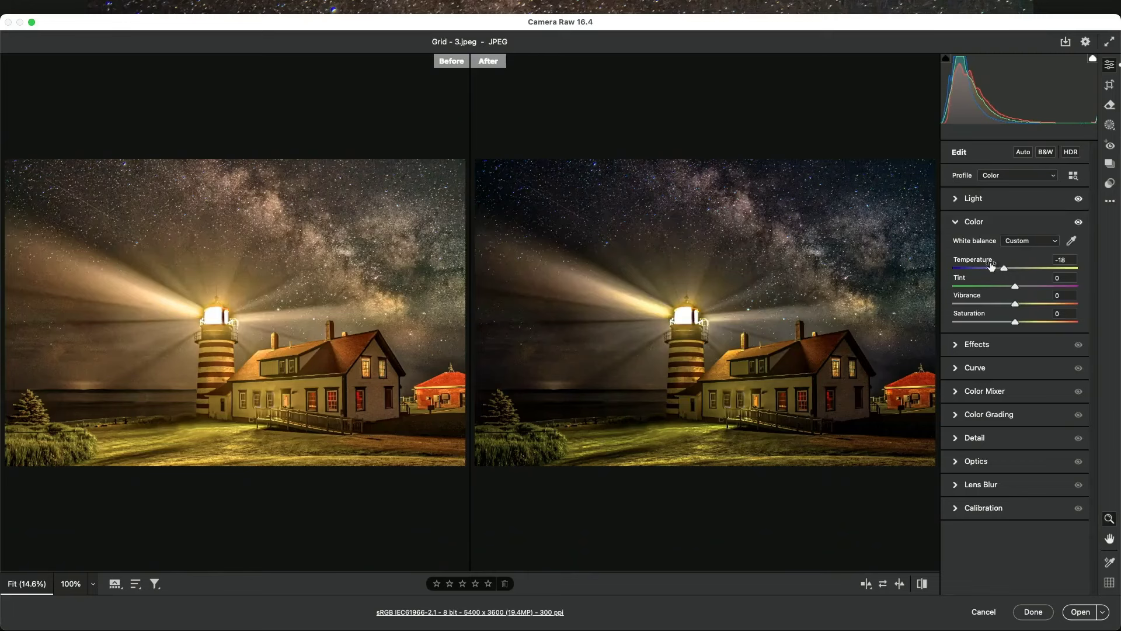
click(956, 200)
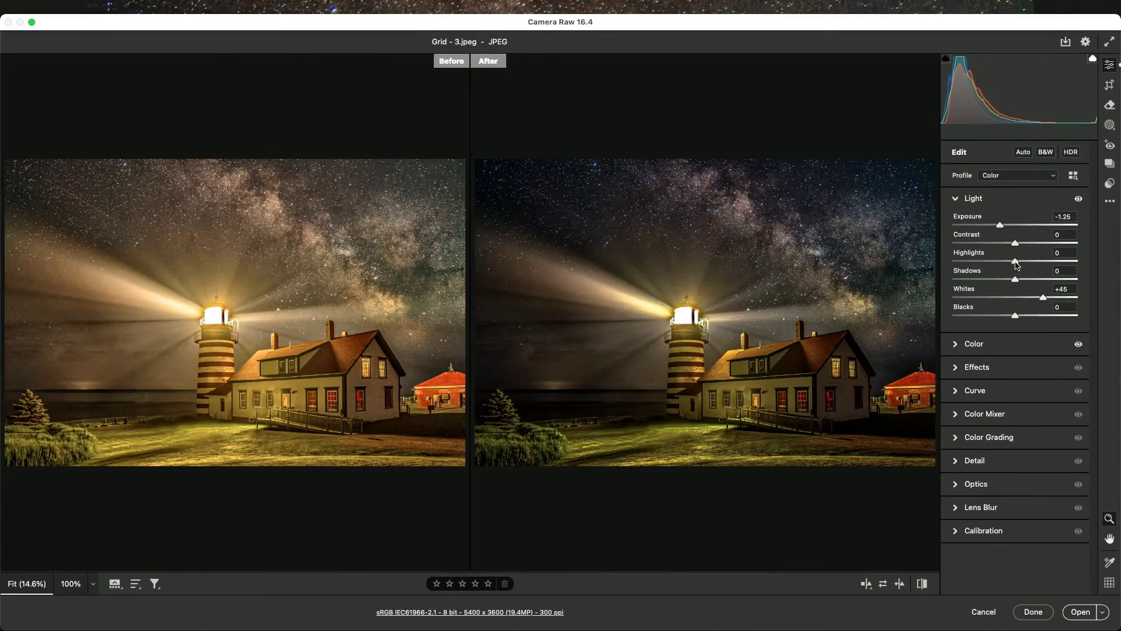
click(1015, 365)
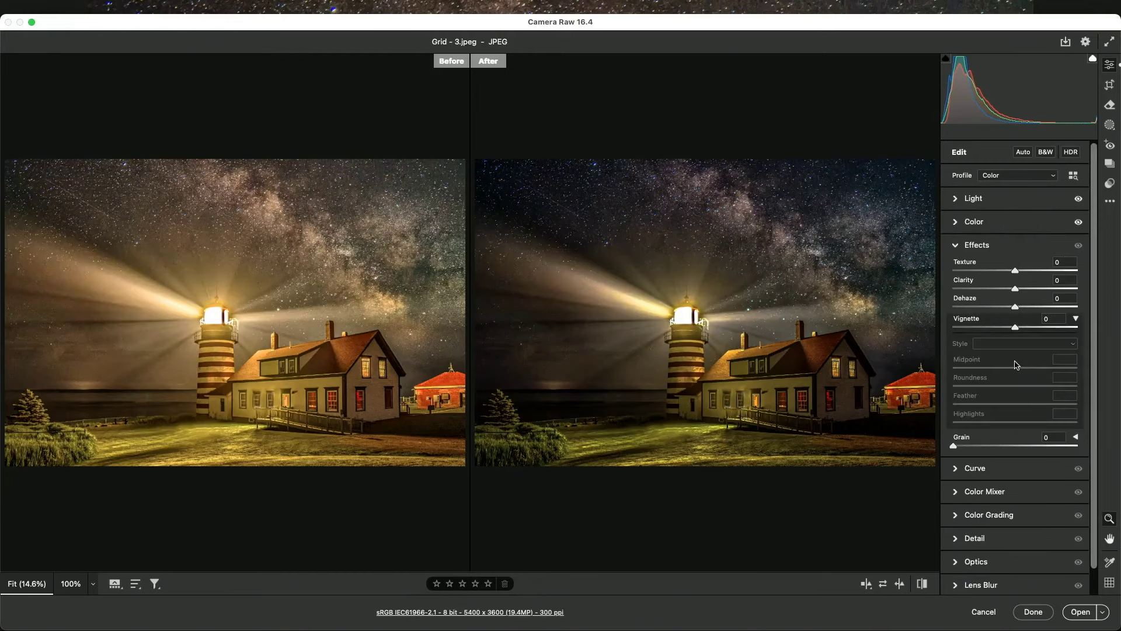
Draw a linear gradient mask from the sky down to the lighthouse top with Temperature -18
click(1110, 124)
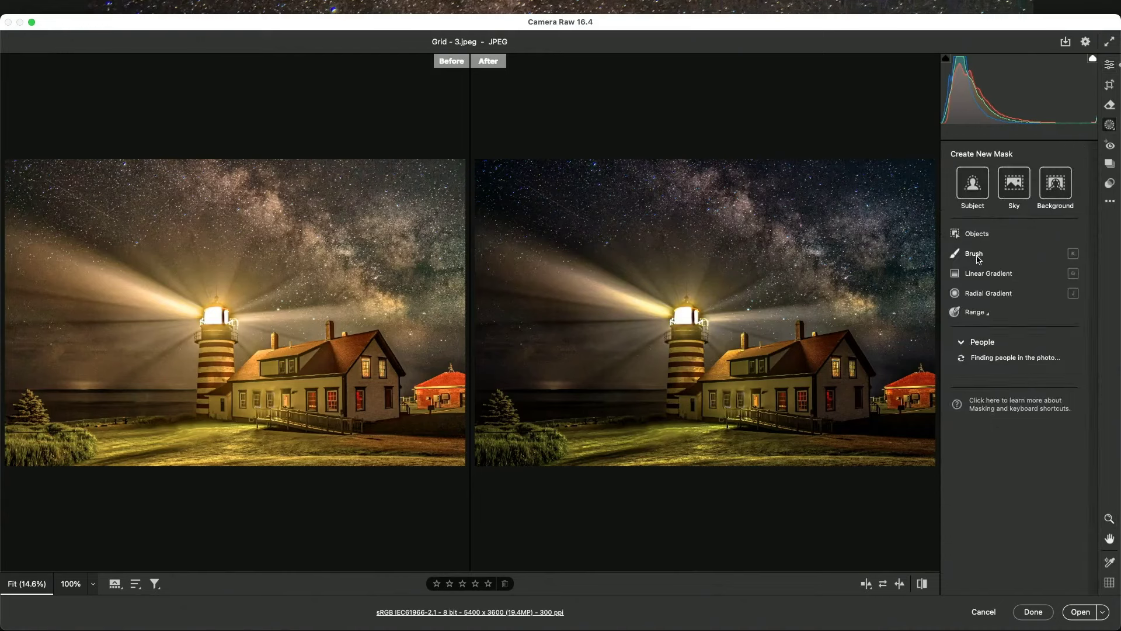
click(988, 274)
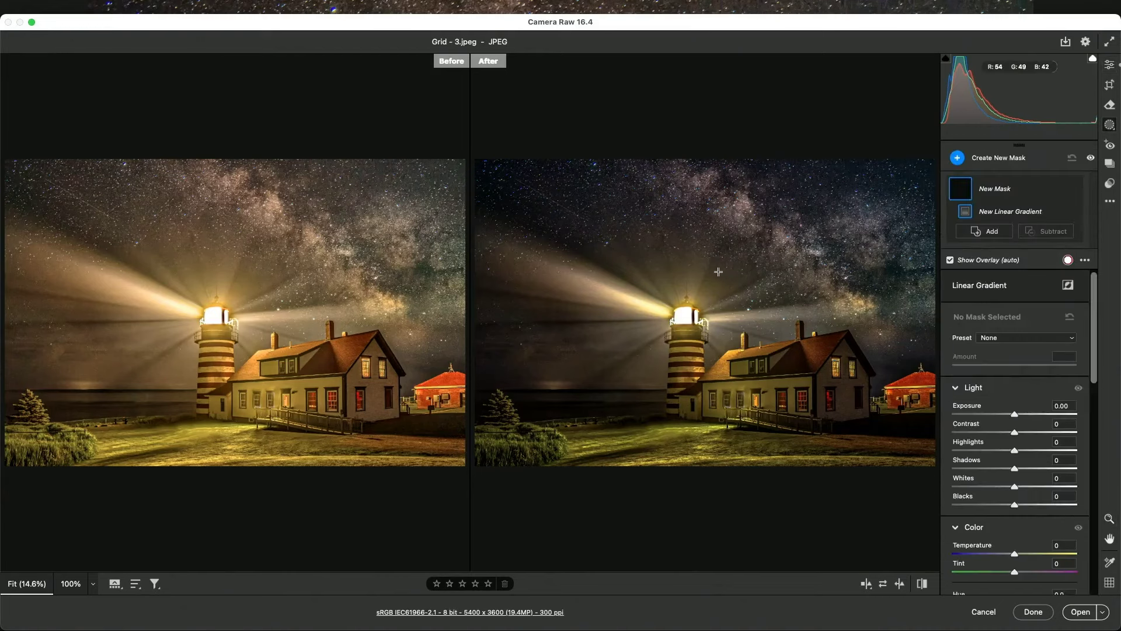
drag(707, 265, 710, 362)
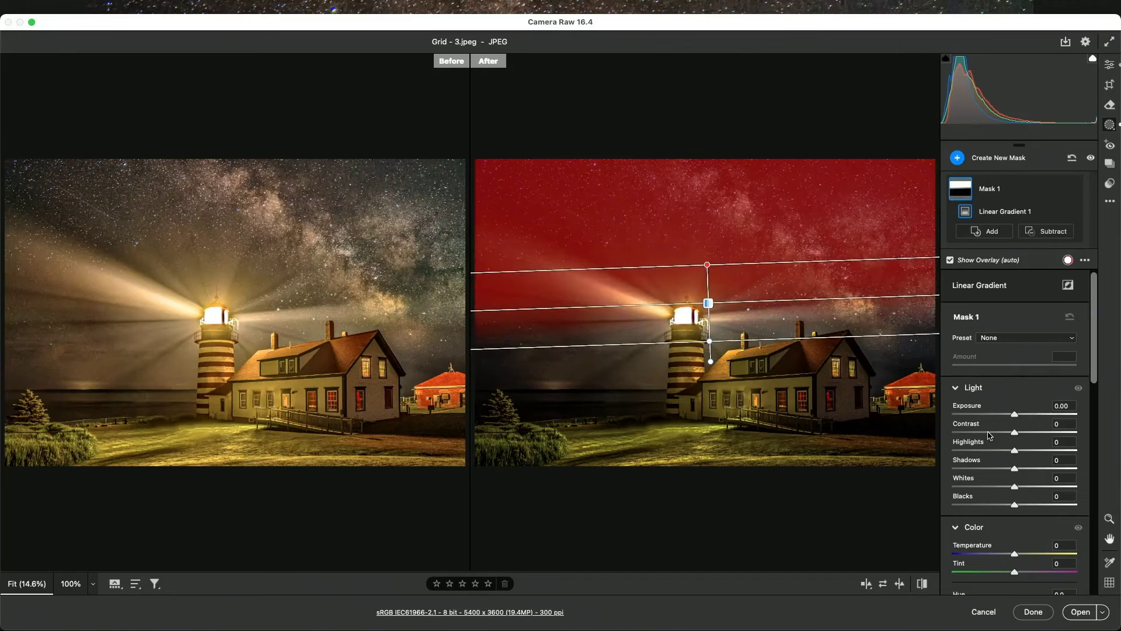
drag(1015, 555, 1004, 559)
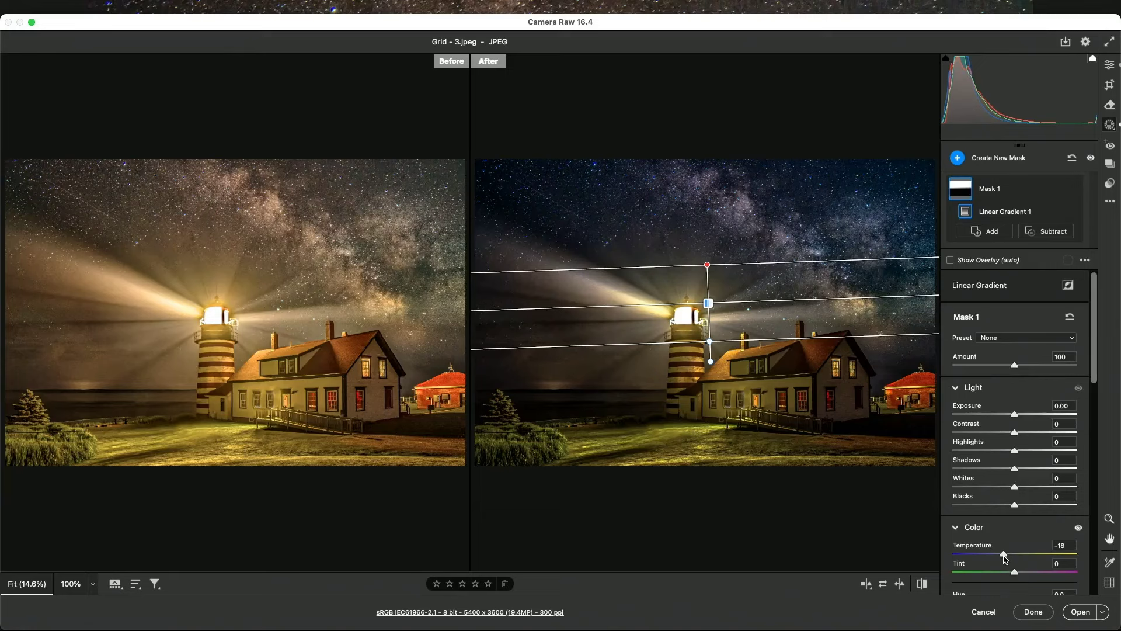
scroll(1008, 467, down, 5)
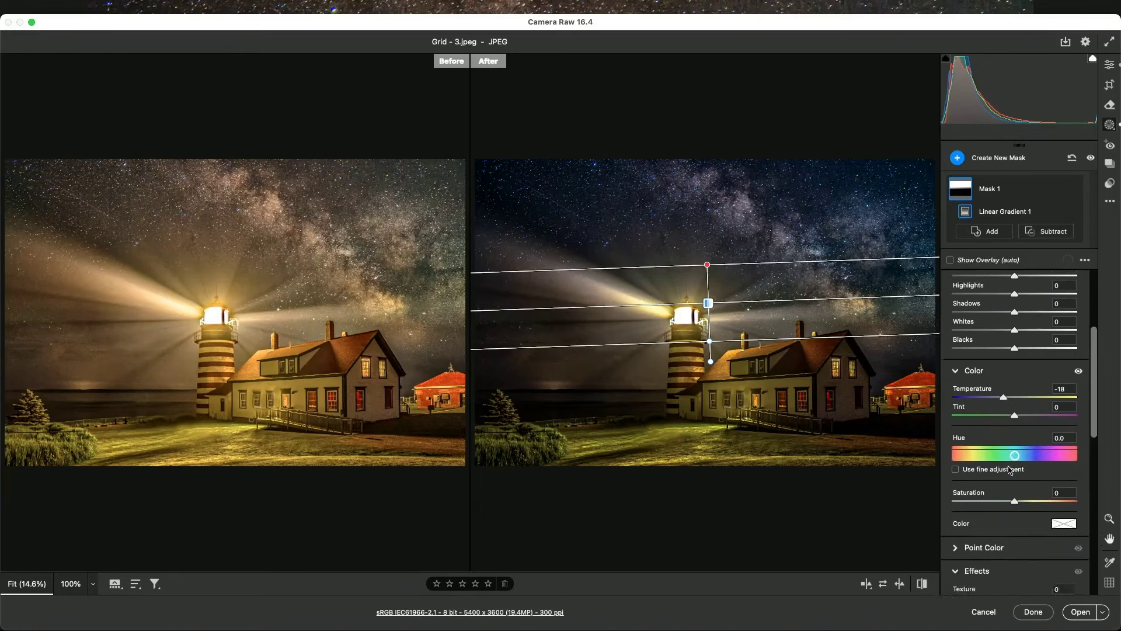
scroll(1010, 470, up, 2)
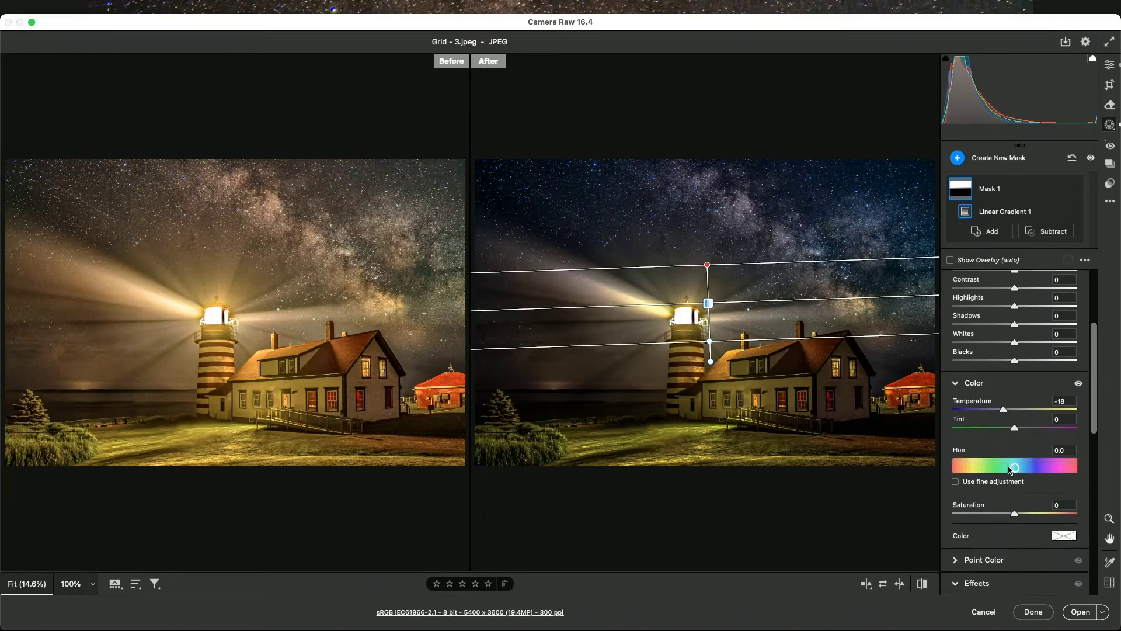
scroll(1010, 470, down, 4)
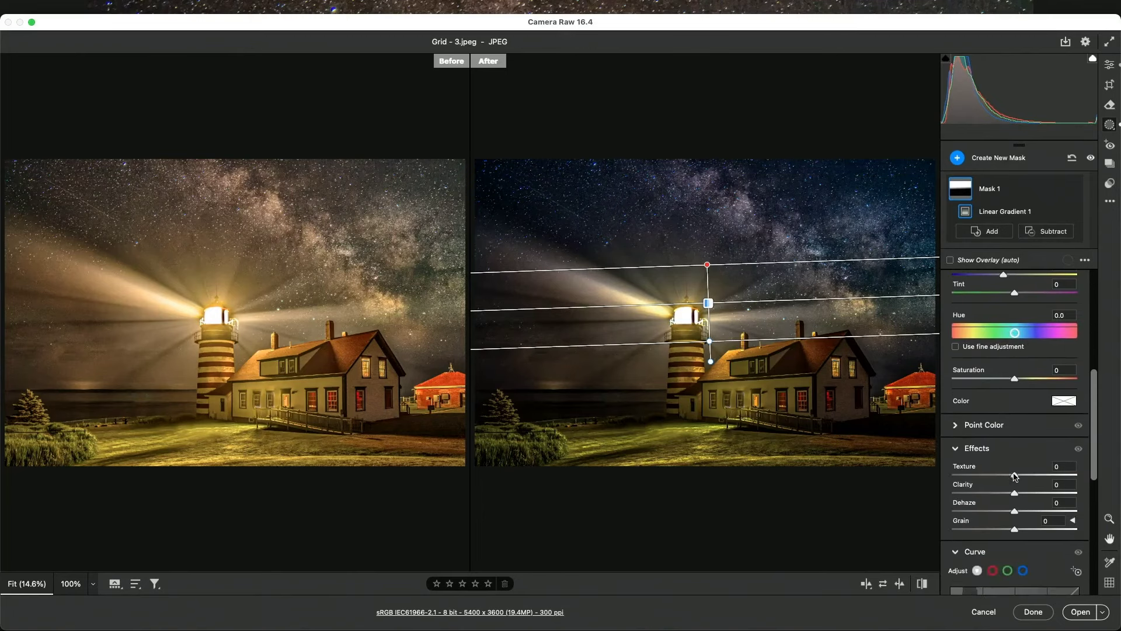
Give the sky gradient mask Texture -54 and Clarity +52, then return to the main Edit settings
drag(1014, 476, 1034, 493)
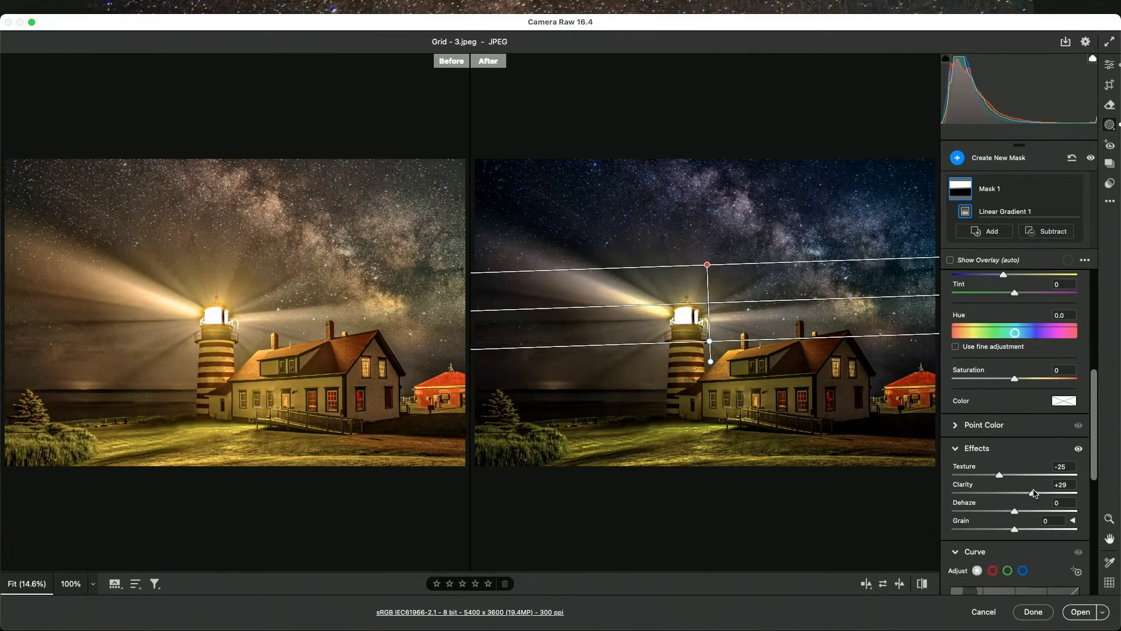
mouse_move(1034, 494)
mouse_down()
mouse_move(980, 477)
mouse_move(1047, 495)
mouse_up()
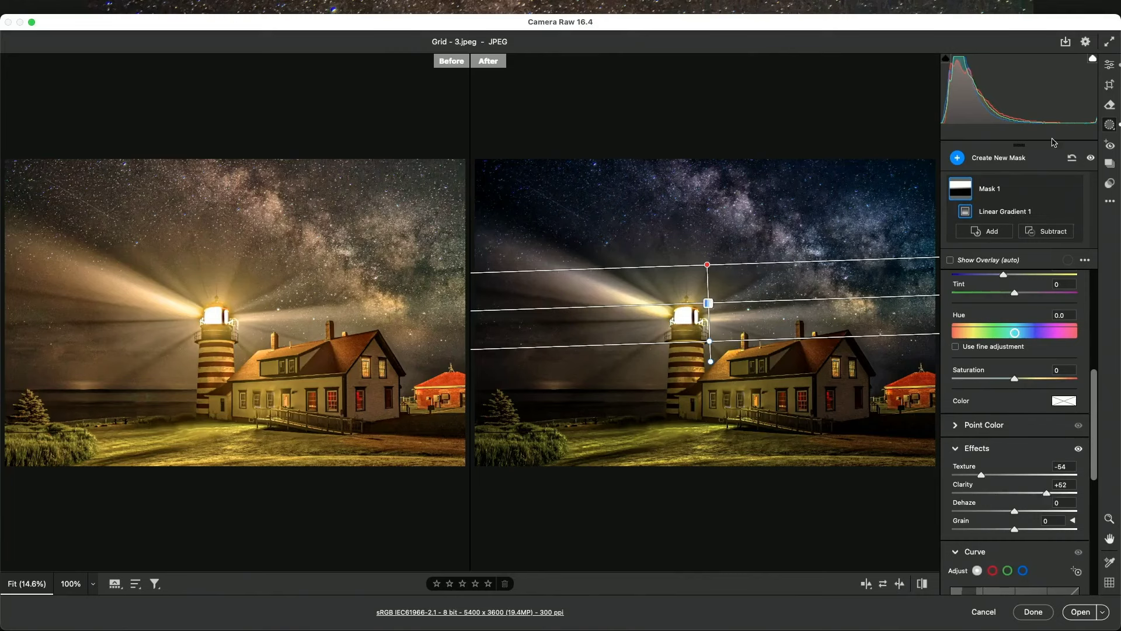
click(1111, 65)
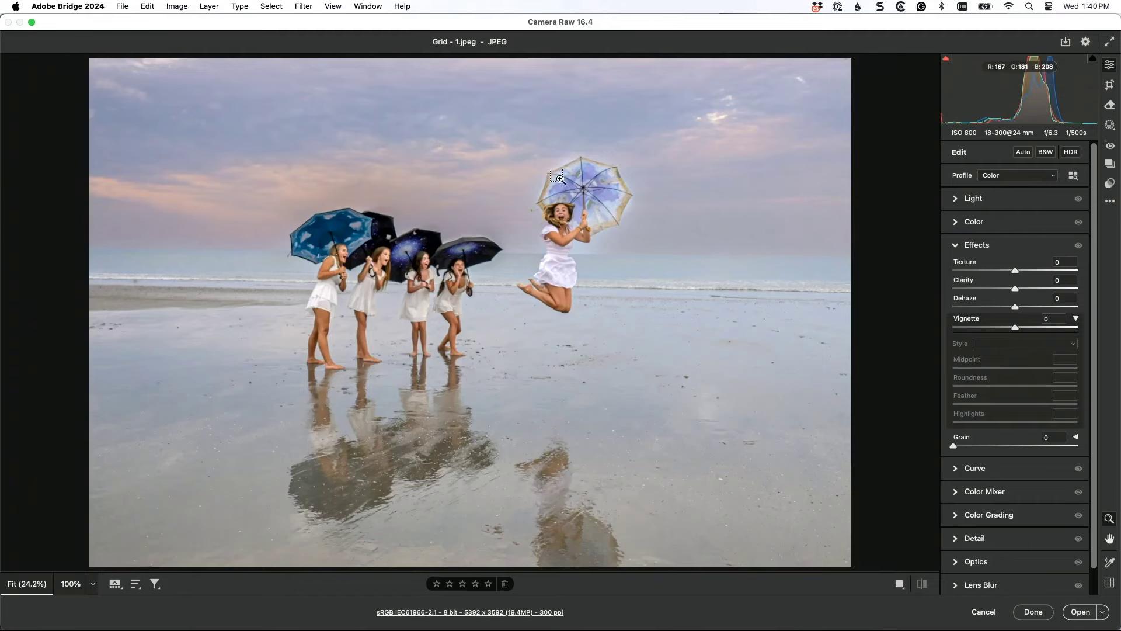
Zoom in on the jumping girl and open the beach photo 'Grid - 1.jpeg' in Photoshop
key(super+equal)
key(super+equal)
key(super+equal)
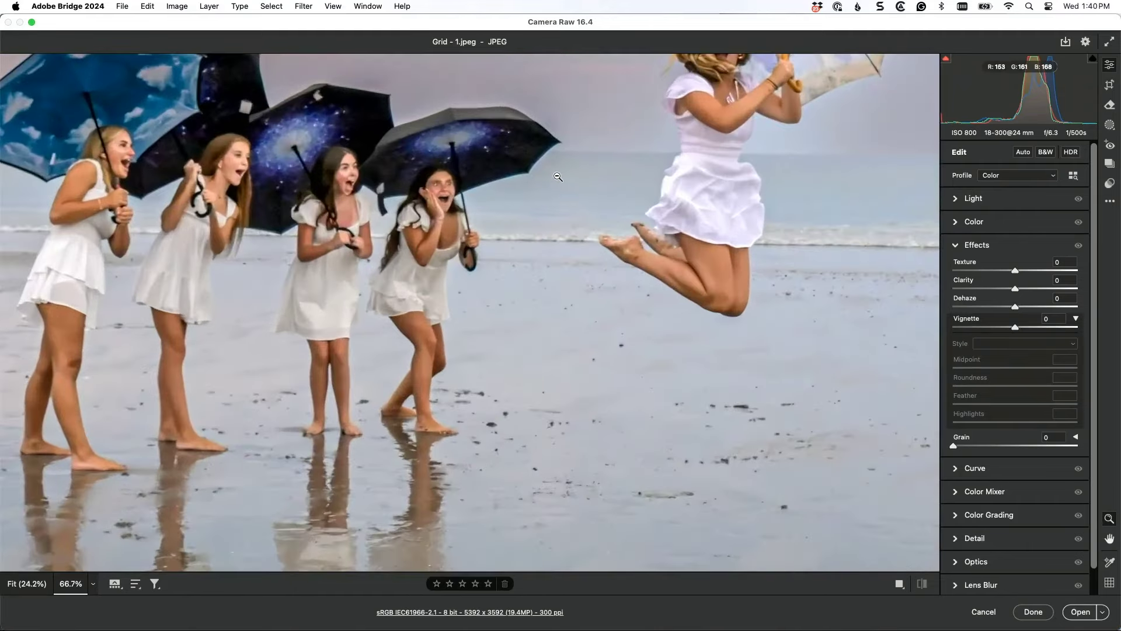
scroll(555, 110, up, 5)
scroll(555, 110, right, 5)
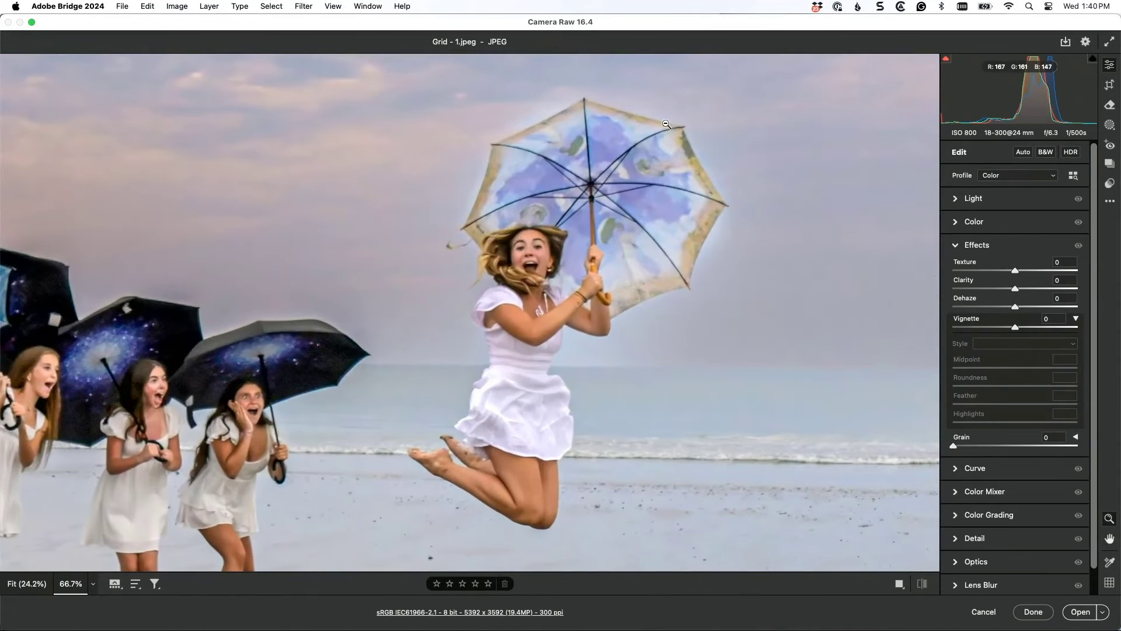
click(1085, 619)
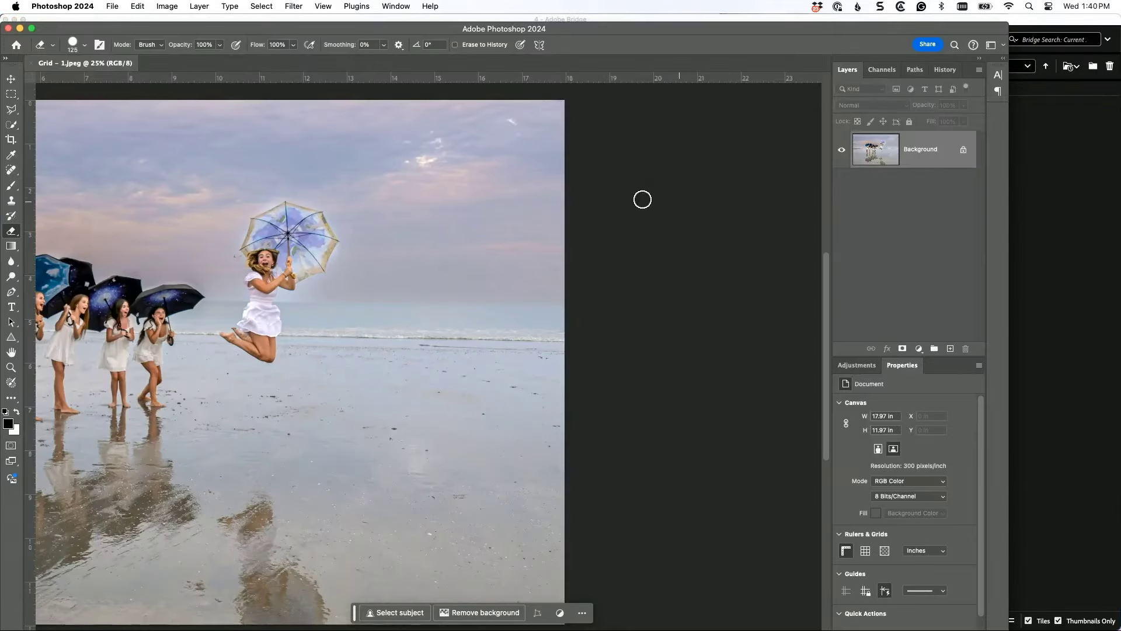
Bring the jumping girl into view and set the Clone Stamp tool to Darken mode
scroll(415, 190, up, 4)
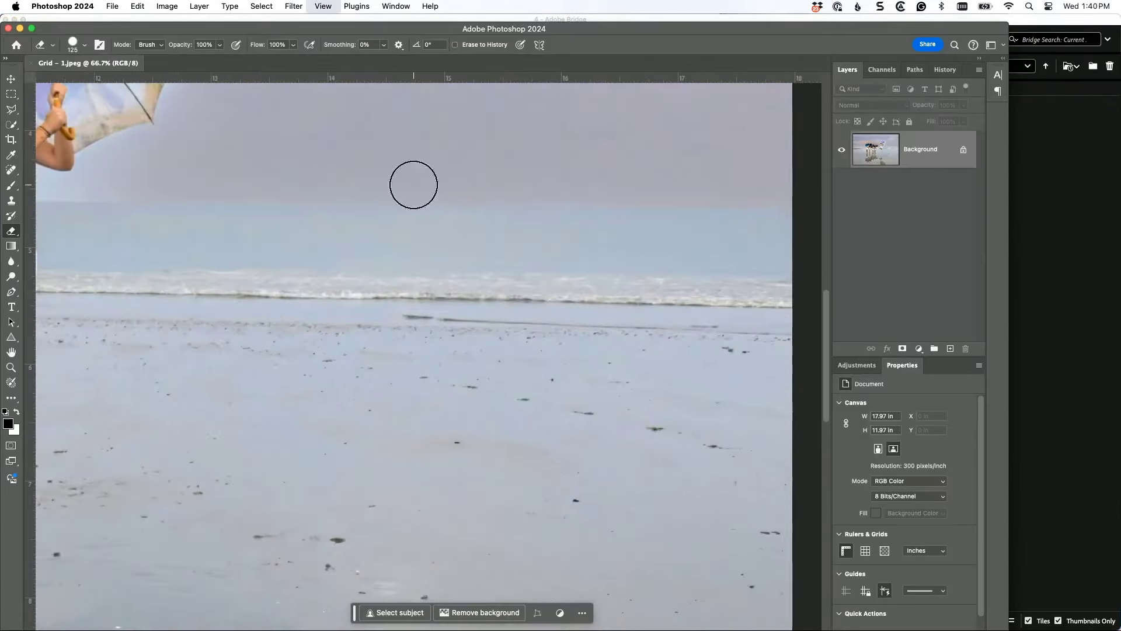
drag(275, 213, 644, 412)
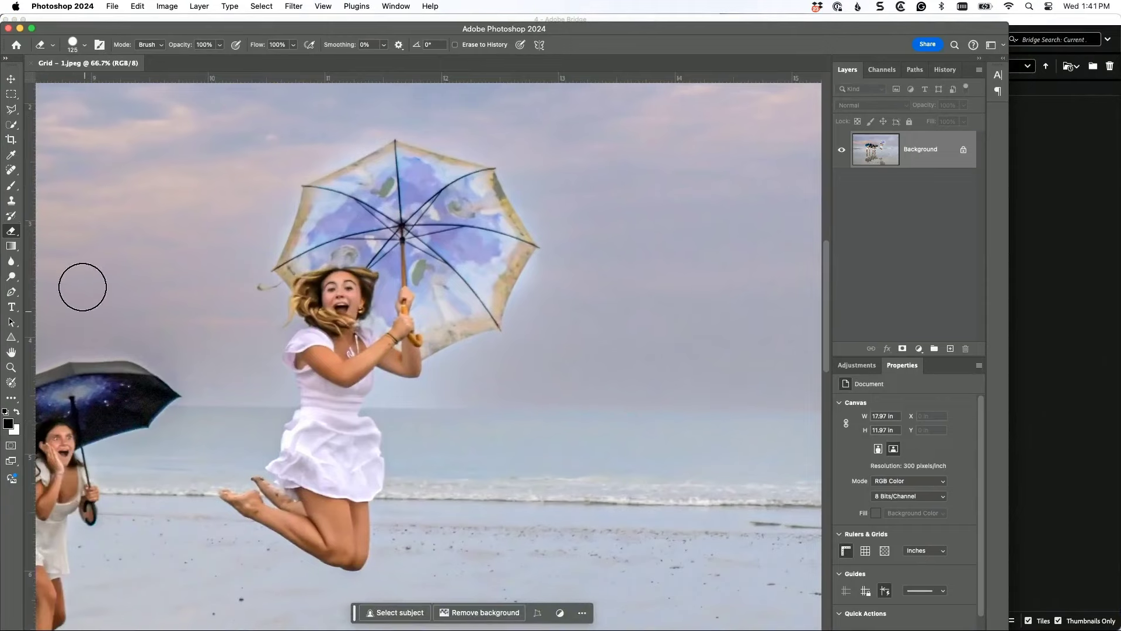
click(11, 201)
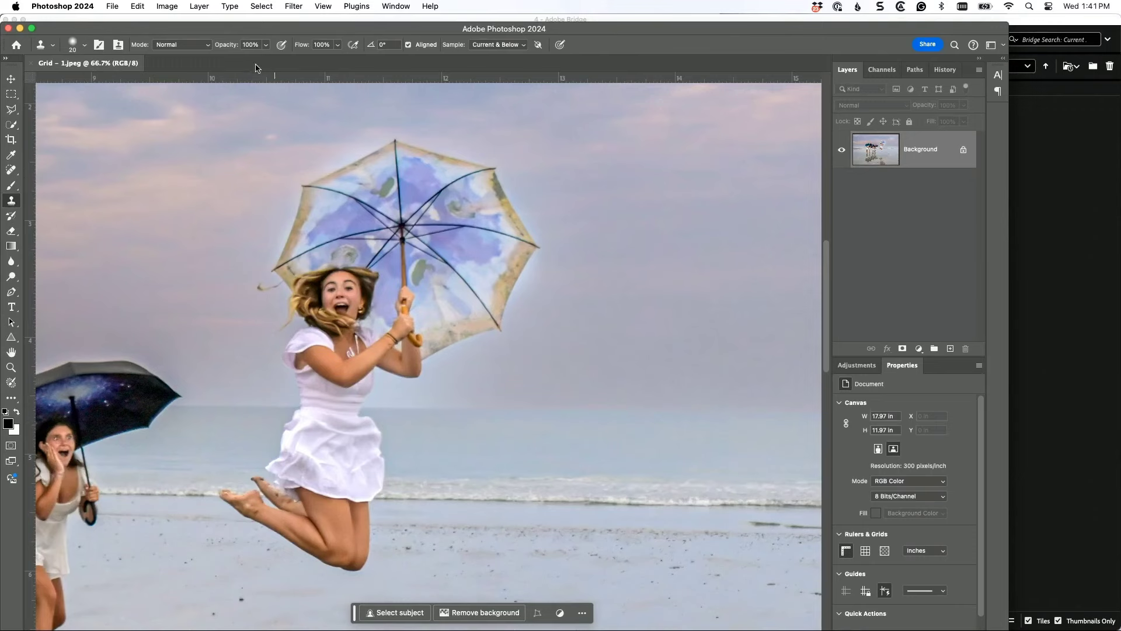
click(203, 48)
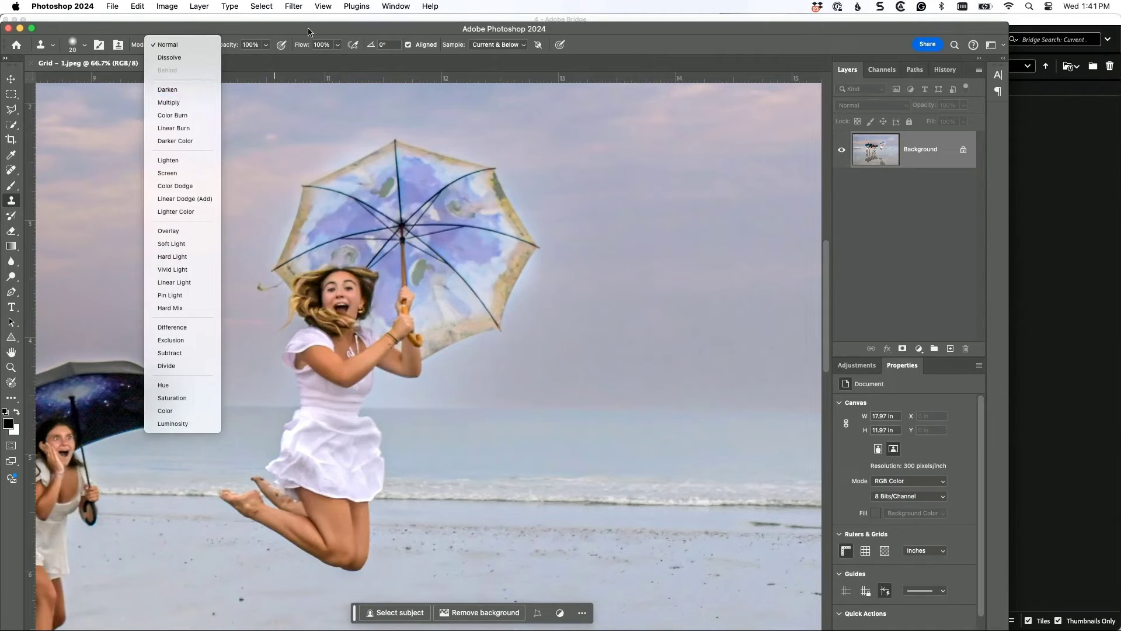
click(193, 92)
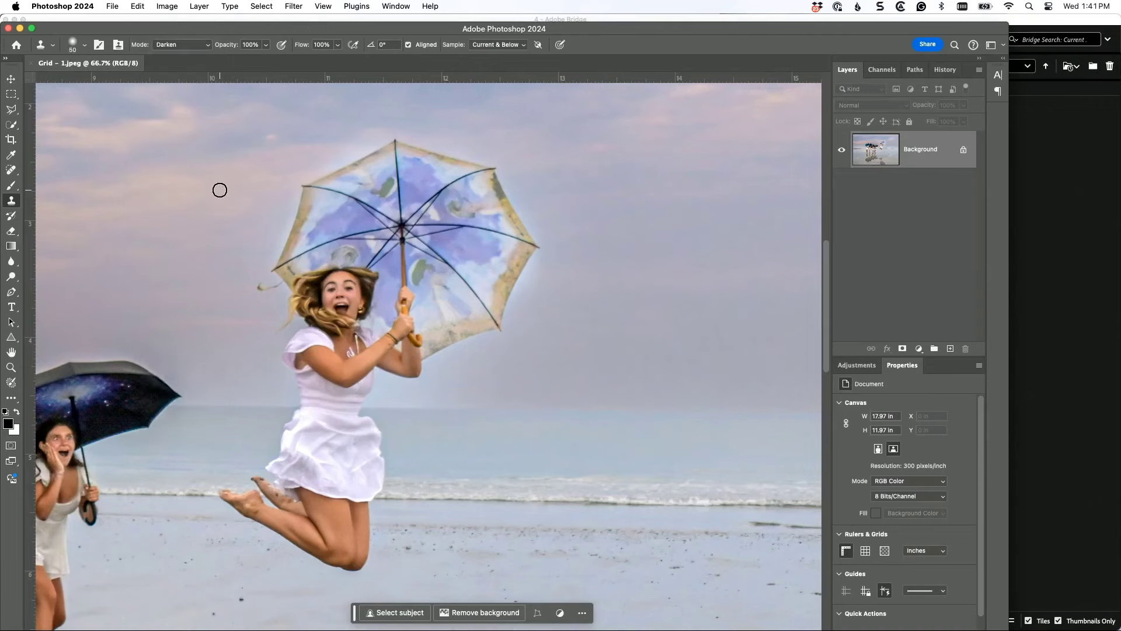
Clone sampled sky over the white halo around the jumping girl's umbrella edges
alt+click(233, 243)
mouse_move(275, 243)
mouse_down()
mouse_move(301, 177)
mouse_move(388, 139)
mouse_move(500, 161)
mouse_move(549, 250)
mouse_up()
alt+click(408, 118)
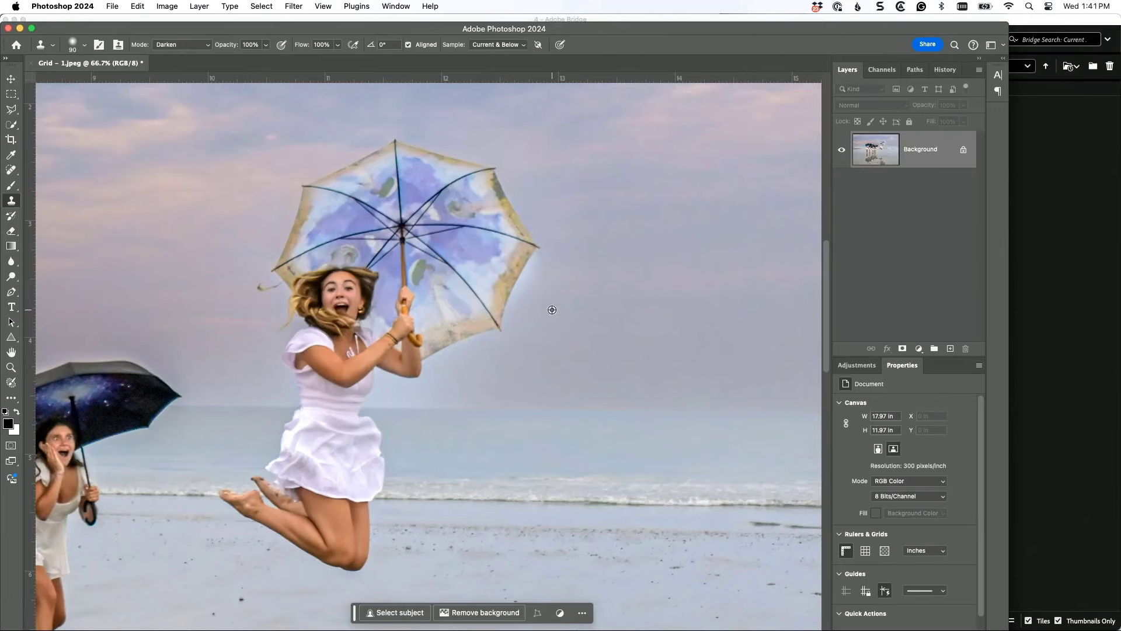
mouse_move(521, 292)
mouse_down()
mouse_move(531, 271)
mouse_move(577, 261)
mouse_up()
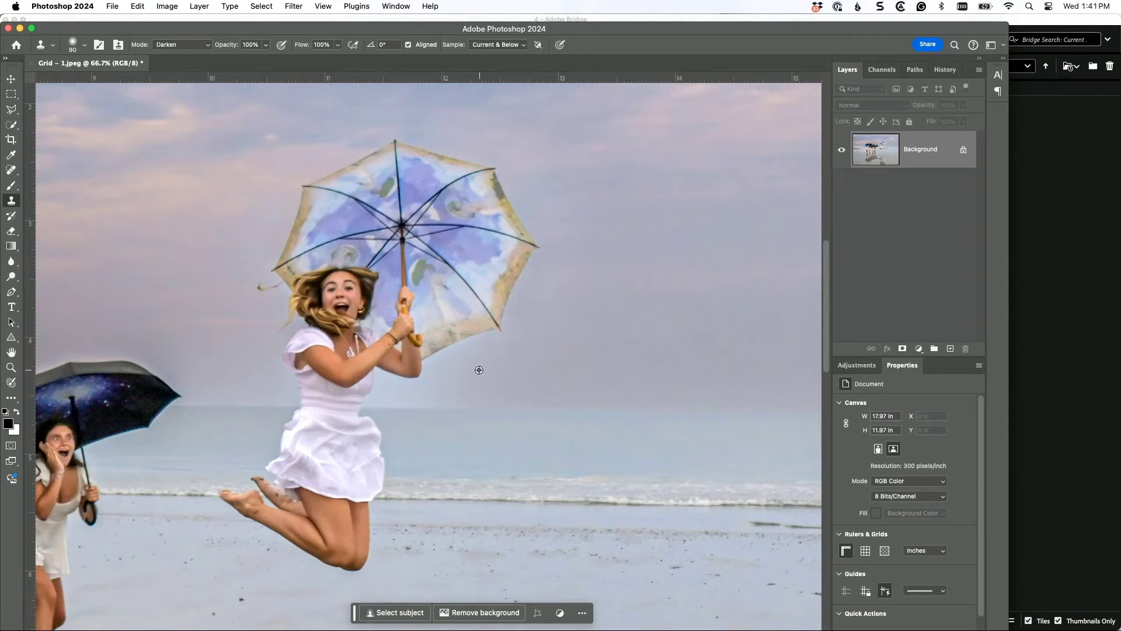
mouse_move(474, 373)
mouse_down()
mouse_move(439, 360)
mouse_move(491, 337)
mouse_move(430, 370)
mouse_move(448, 416)
mouse_up()
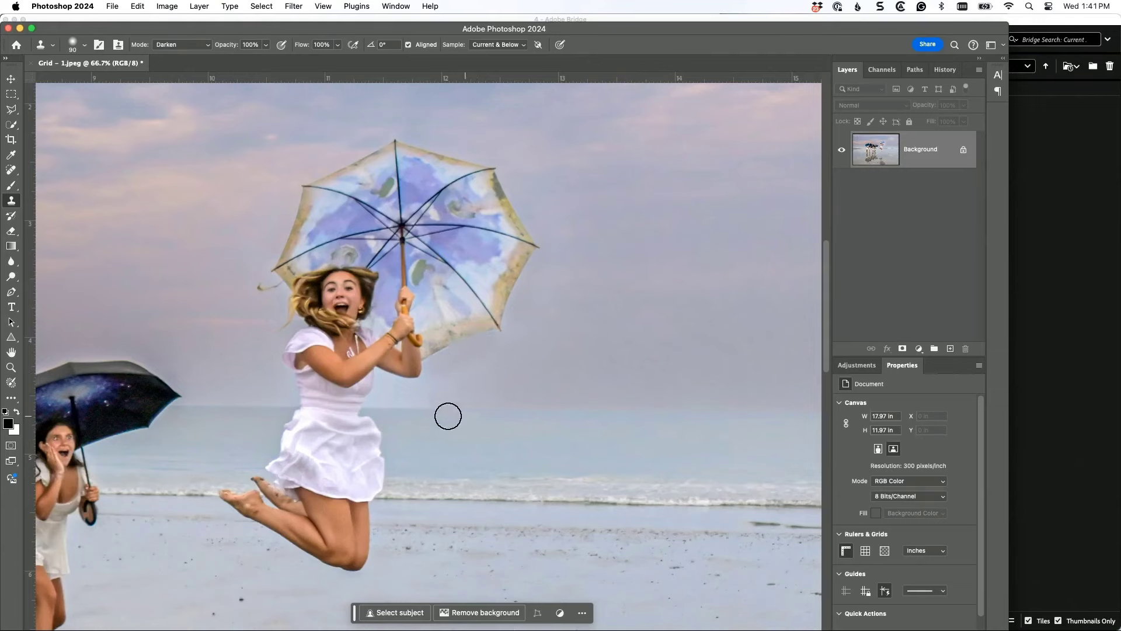
Clone sky over the white halos along the other girls' umbrellas on the left
scroll(250, 342, left, 5)
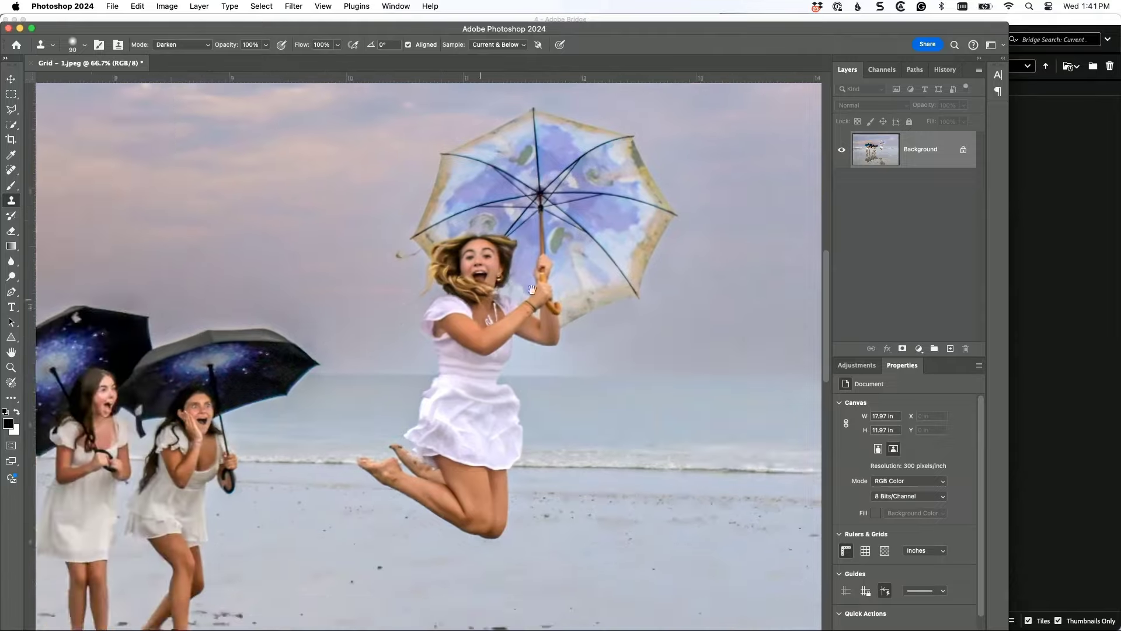
alt+click(467, 285)
mouse_move(437, 303)
mouse_down()
mouse_move(340, 308)
mouse_move(316, 321)
mouse_up()
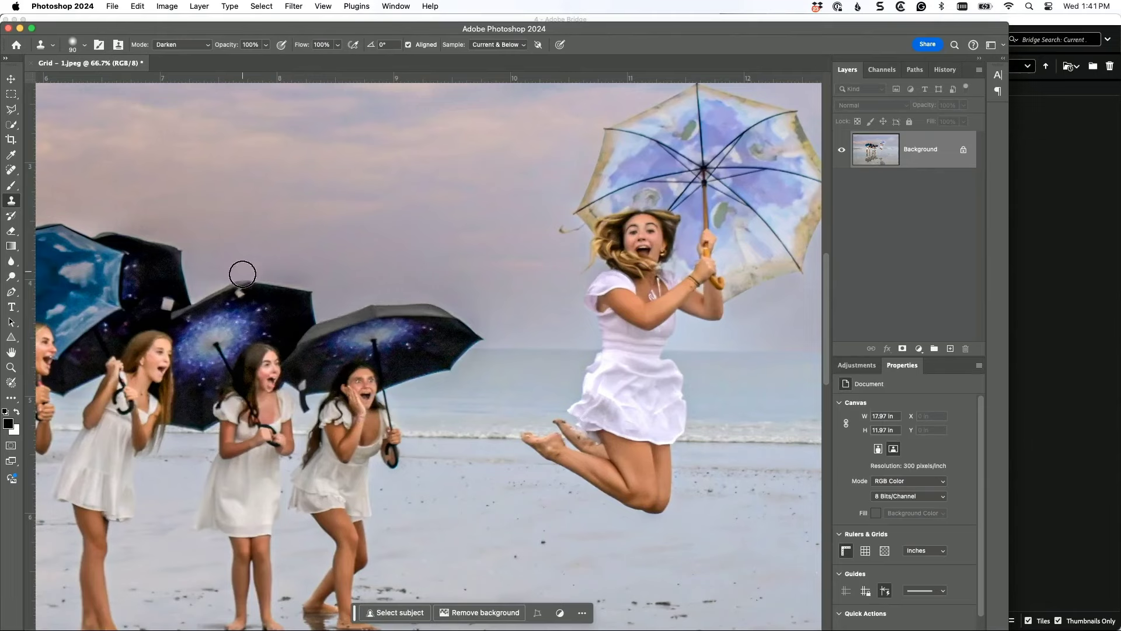
drag(239, 230, 450, 241)
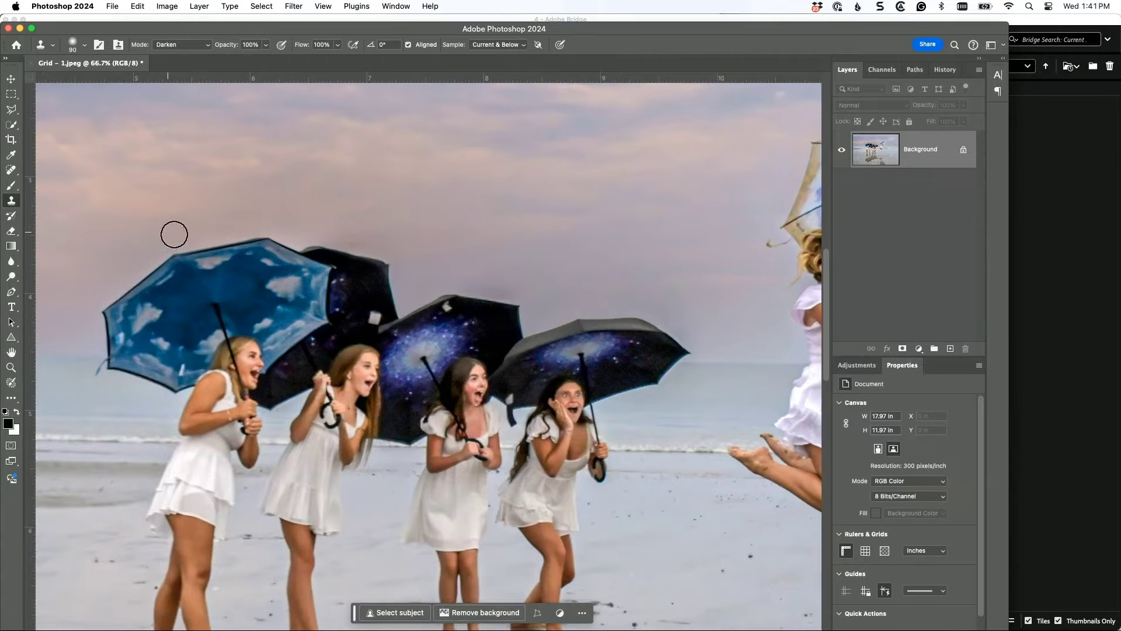
mouse_move(195, 245)
mouse_down()
mouse_move(250, 229)
mouse_move(308, 235)
mouse_up()
key(super+minus)
key(super+minus)
key(super+minus)
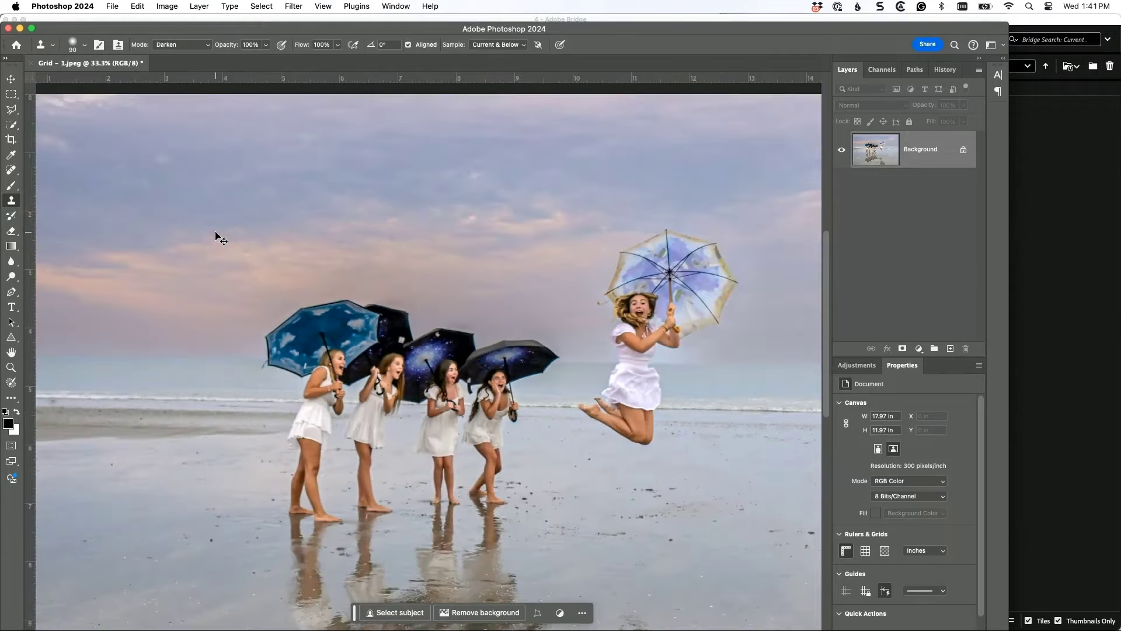
drag(400, 342, 330, 284)
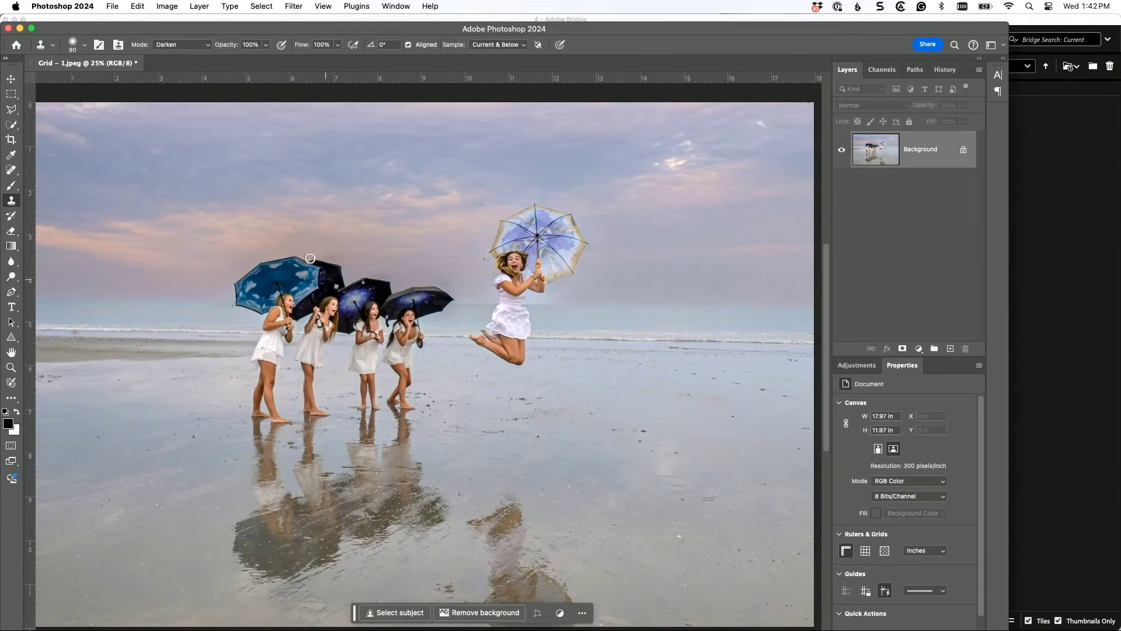
click(12, 78)
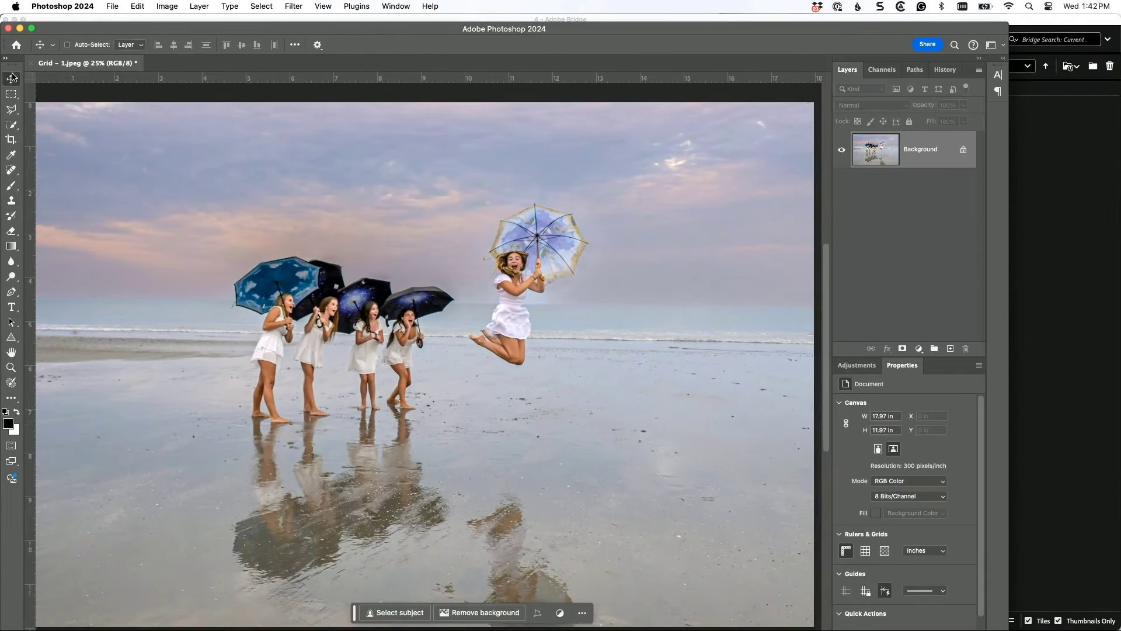